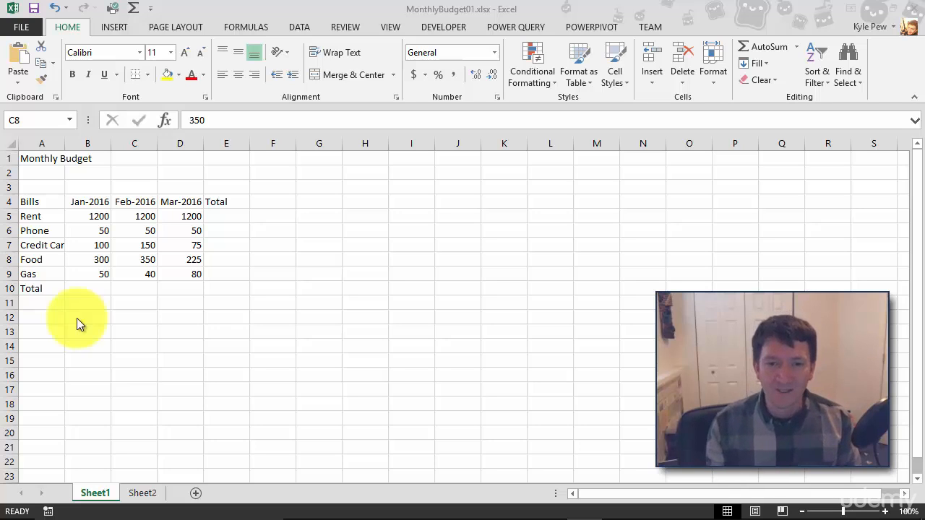
# Enter the formula =1200+50+100+300+50 in the January Total cell and reopen it to check the formula
pyautogui.click(79, 291)
pyautogui.click(78, 290)
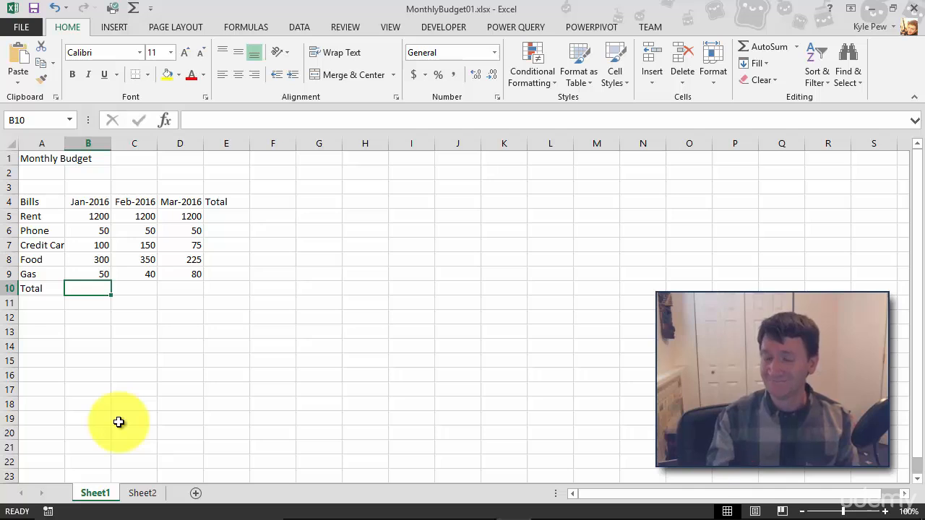
pyautogui.write('=')
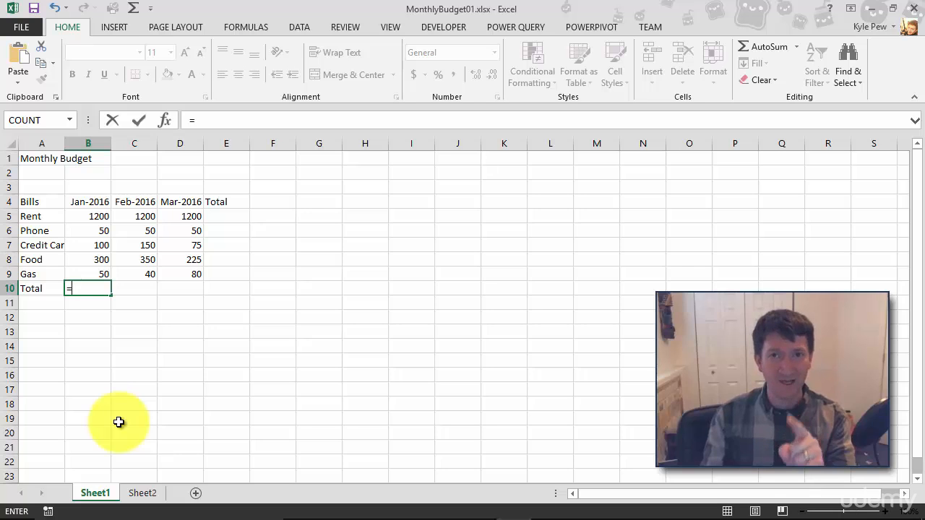
pyautogui.write('1200')
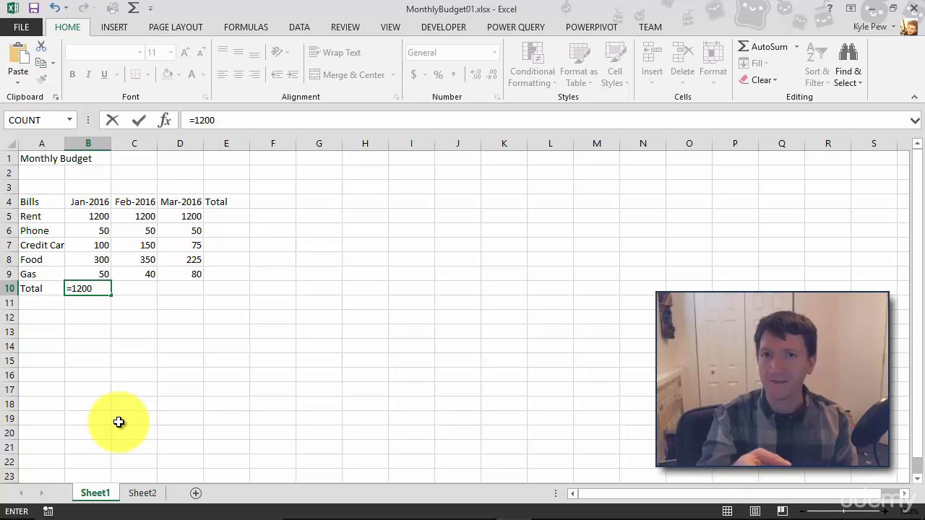
pyautogui.write('+50')
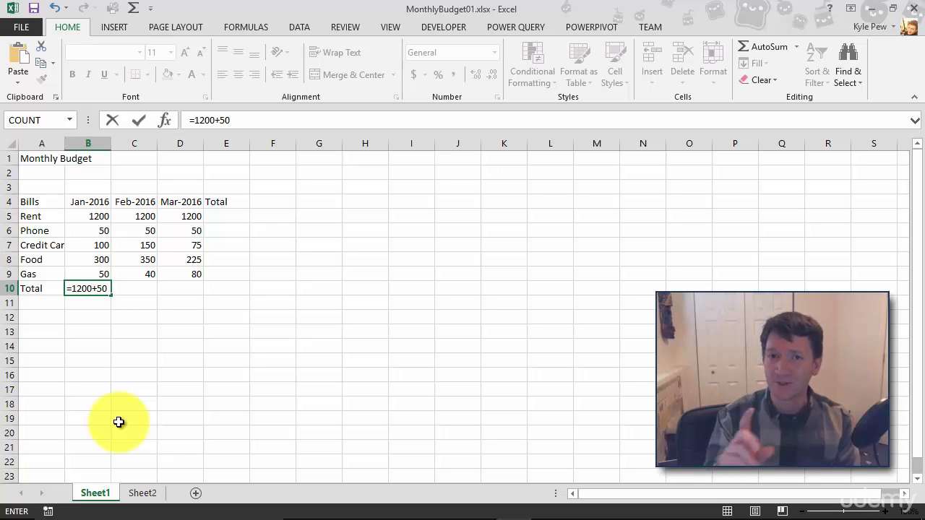
pyautogui.write('+1')
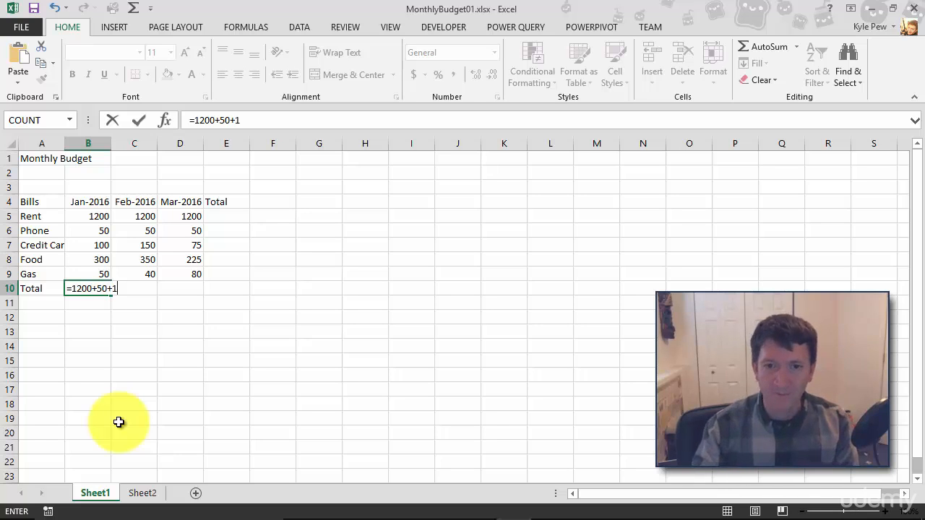
pyautogui.write('00+300+50')
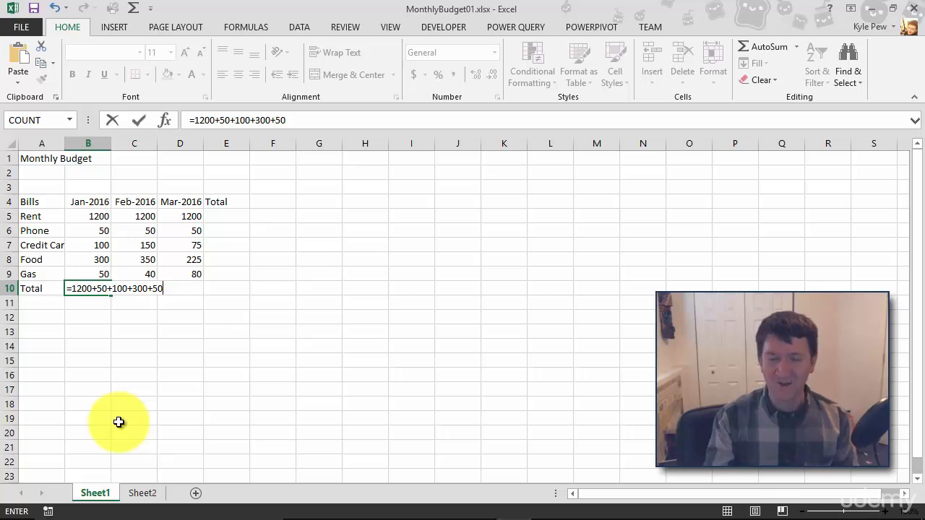
pyautogui.press('Return')
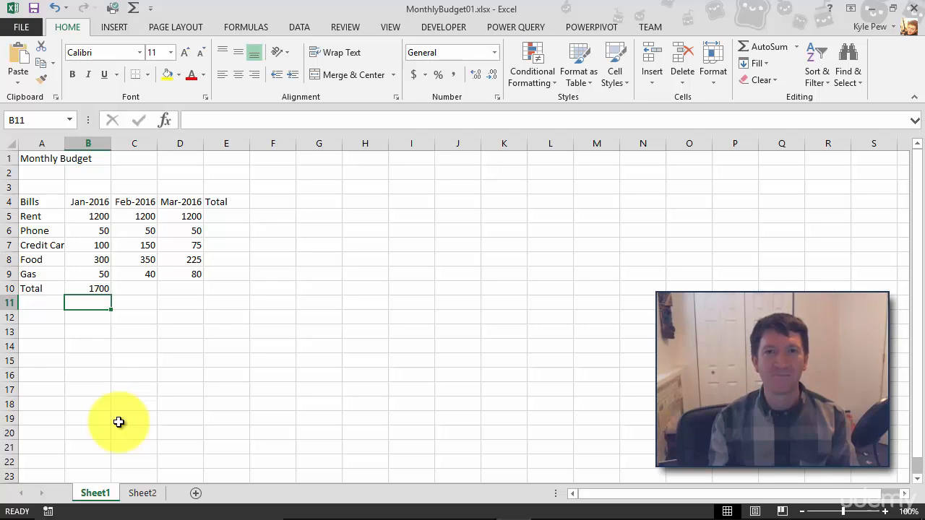
pyautogui.doubleClick(88, 288)
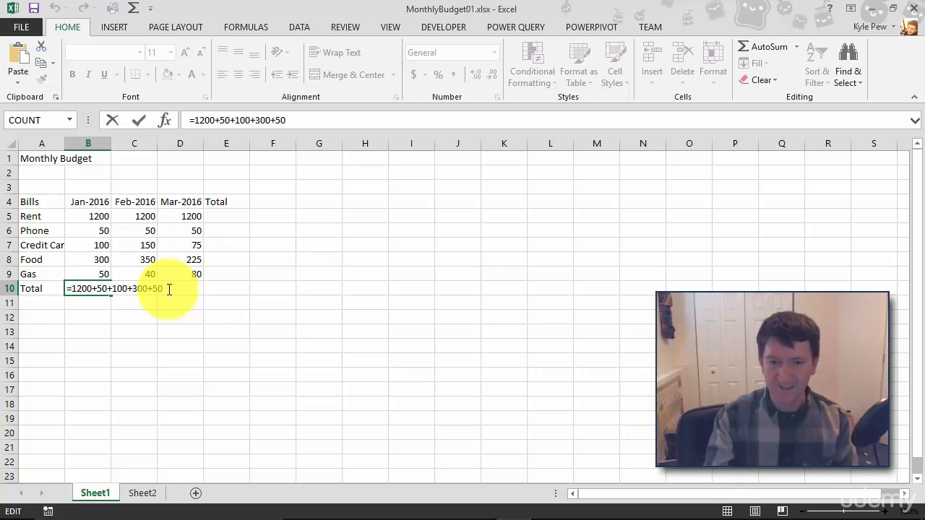
pyautogui.press('Return')
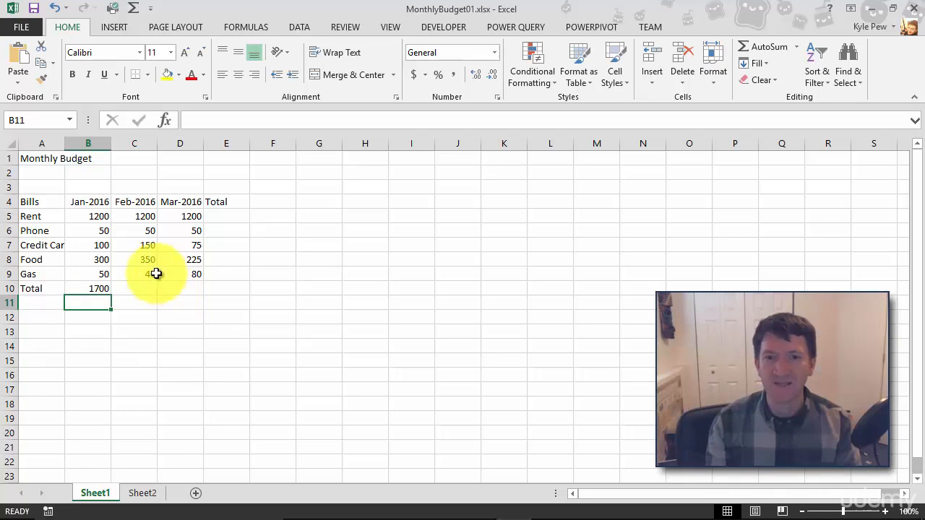
# Set the January Rent value to 1500 and reopen the January Total formula to inspect it
pyautogui.click(93, 218)
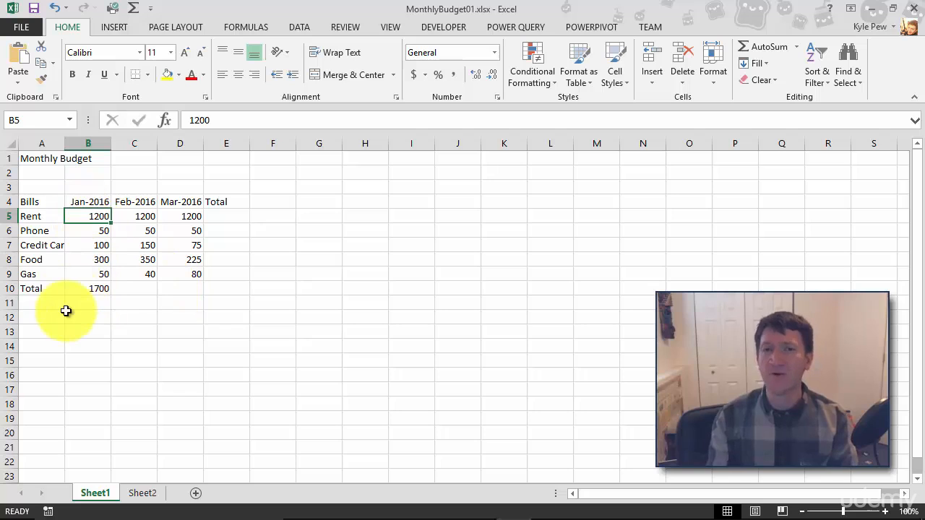
pyautogui.write('1500')
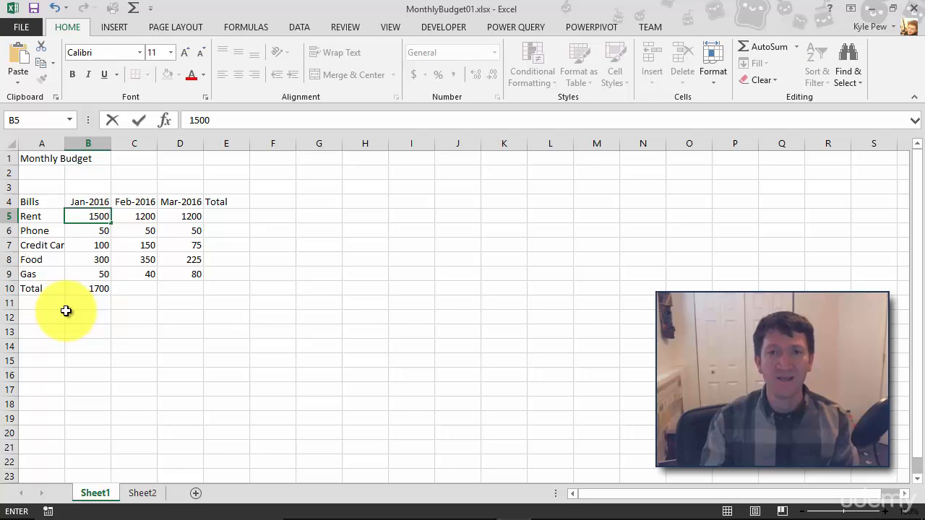
pyautogui.press('Return')
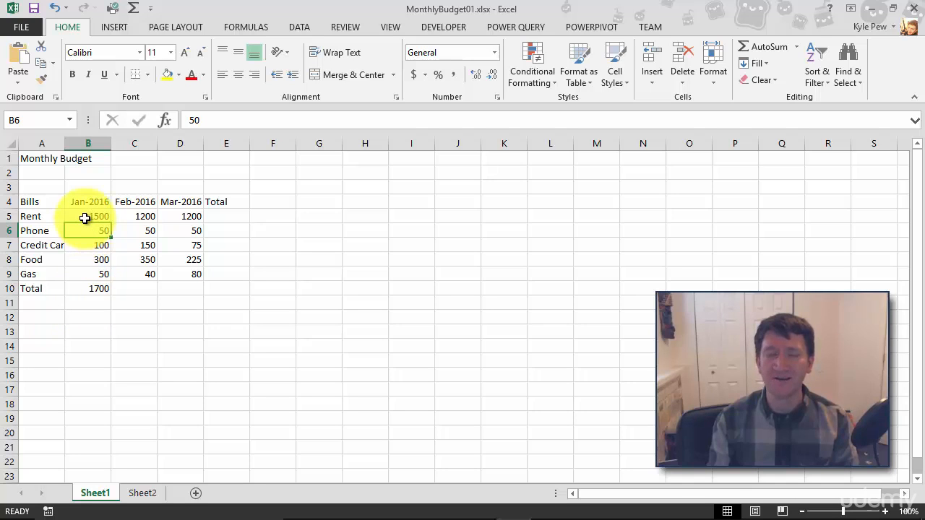
pyautogui.doubleClick(87, 289)
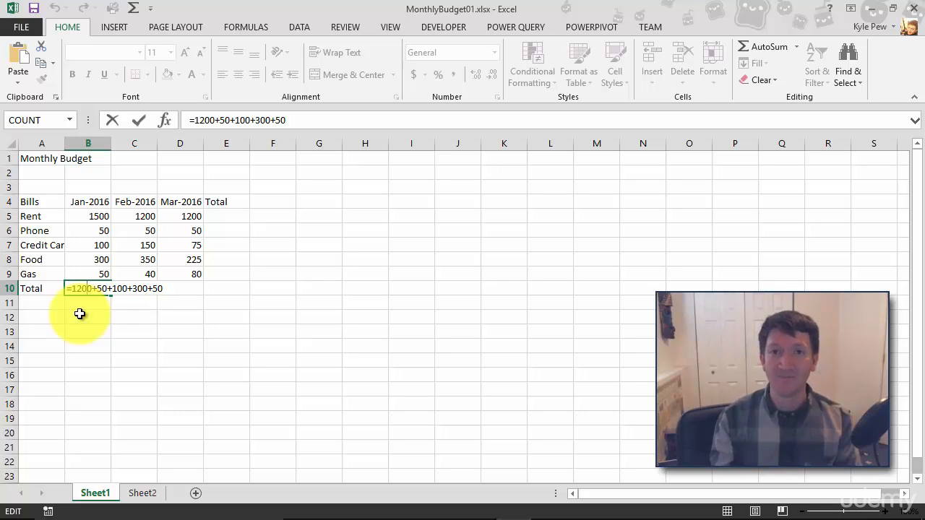
pyautogui.press('Return')
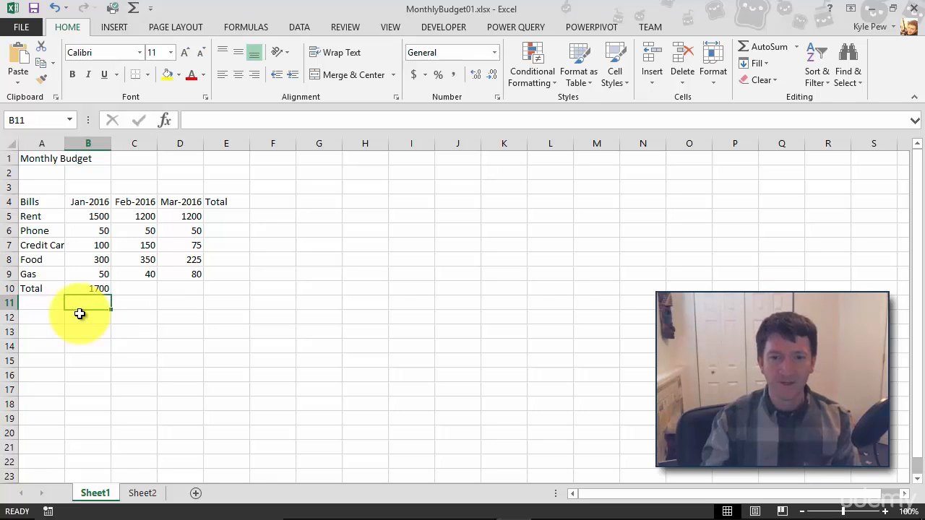
# Replace the January Total with the cell-reference formula =b5+b6+b7+b8+b9
pyautogui.press('Up')
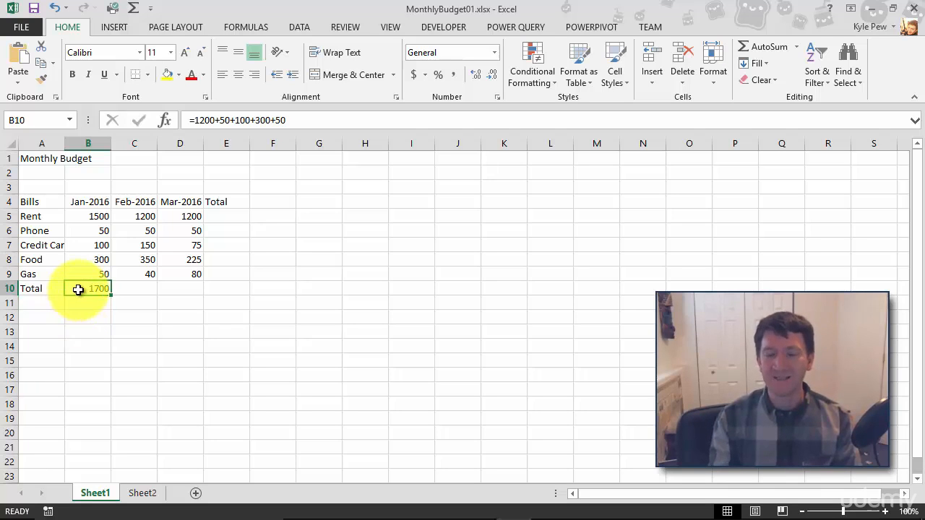
pyautogui.press('Delete')
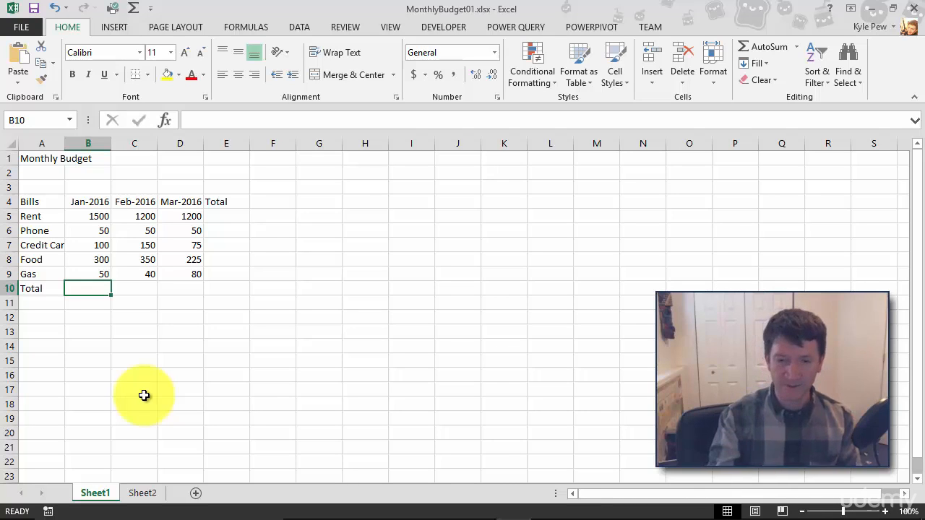
pyautogui.write('=')
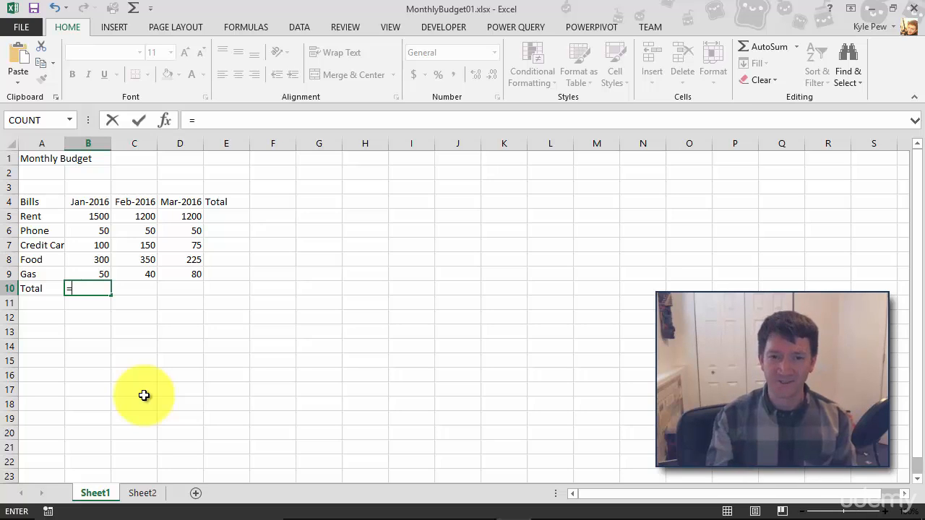
pyautogui.write('b5')
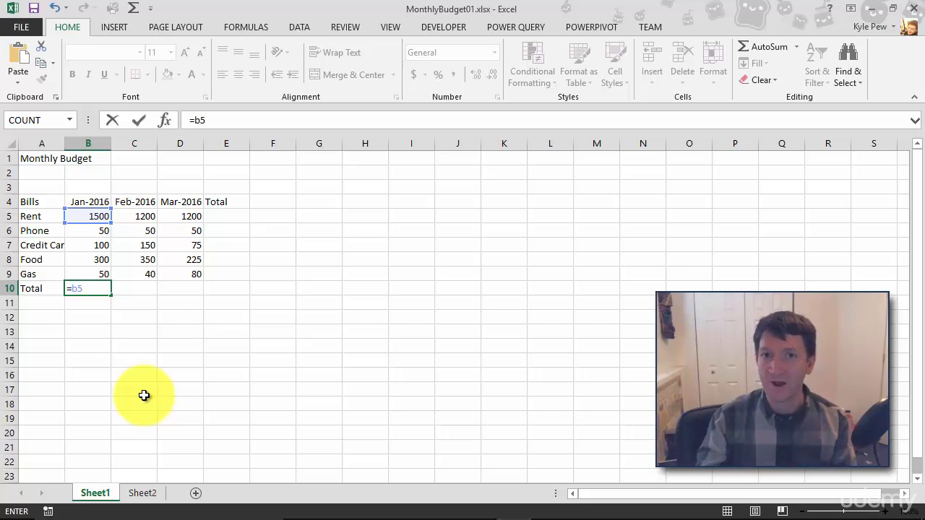
pyautogui.write('+')
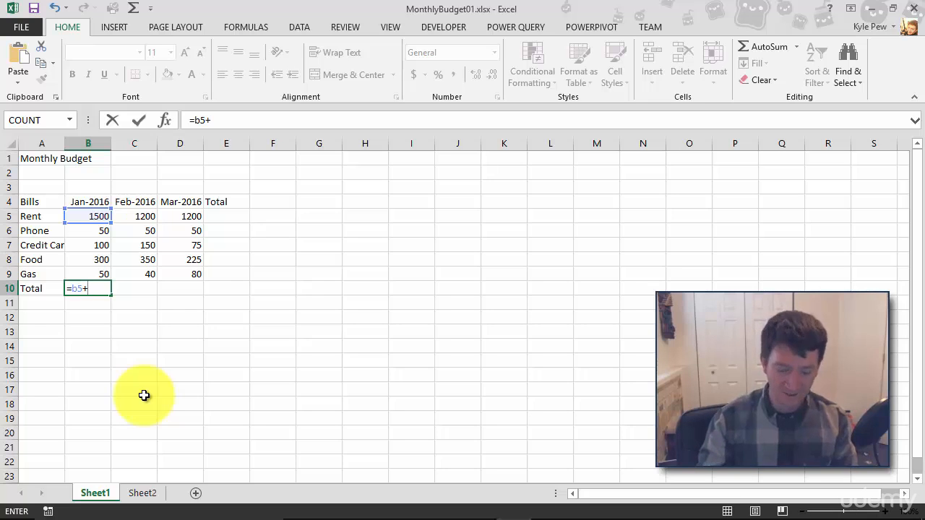
pyautogui.write('b6')
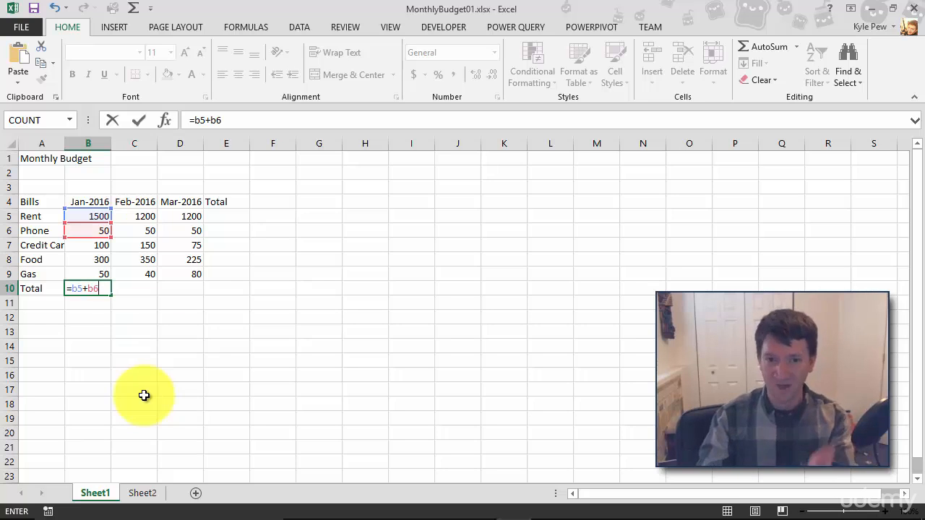
pyautogui.write('+b7+b')
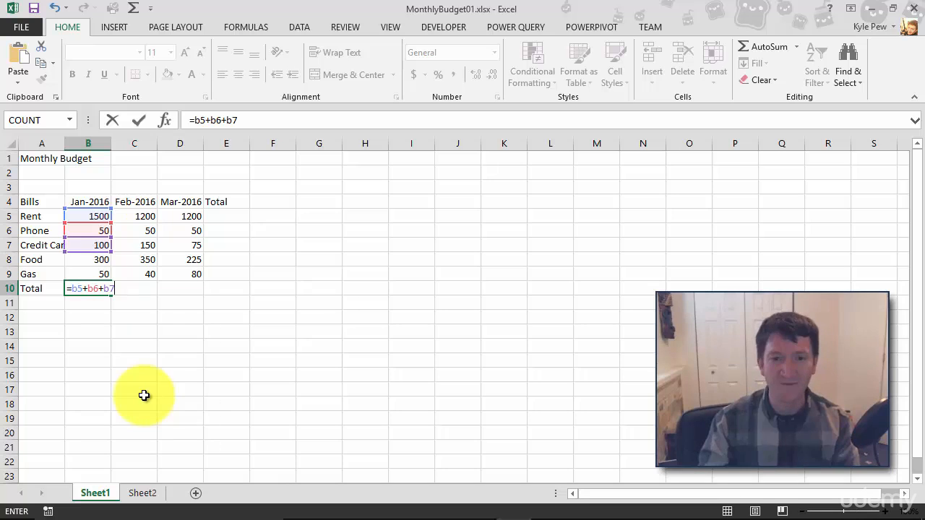
pyautogui.write('8+b9')
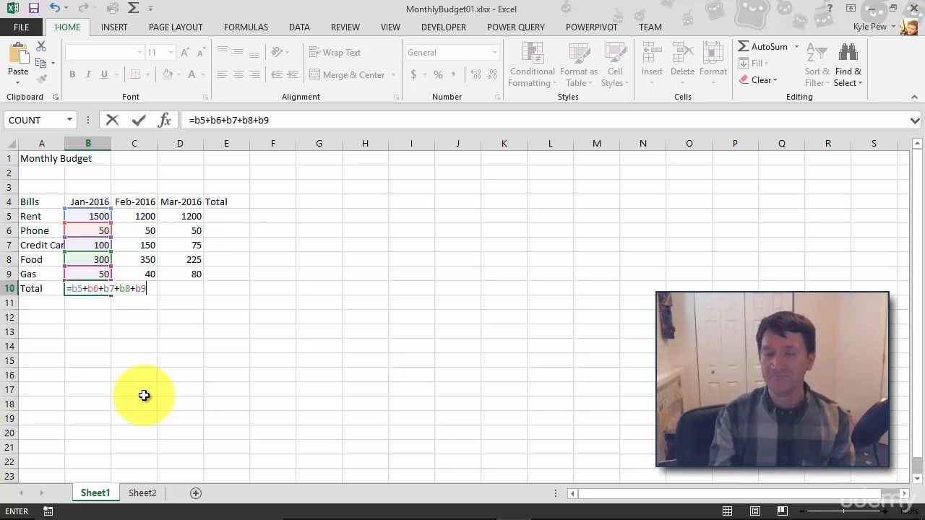
pyautogui.press('Return')
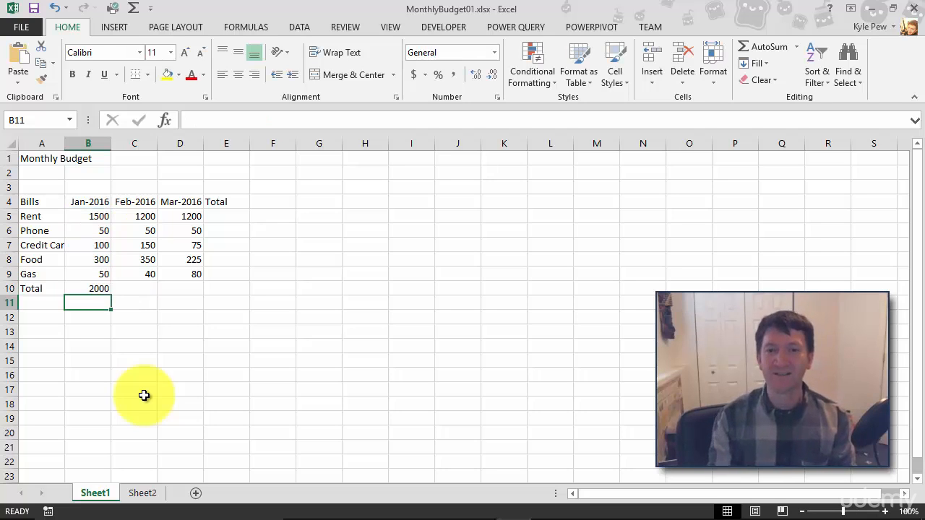
# Edit the January Rent value to 1200
pyautogui.click(75, 217)
pyautogui.doubleClick(74, 217)
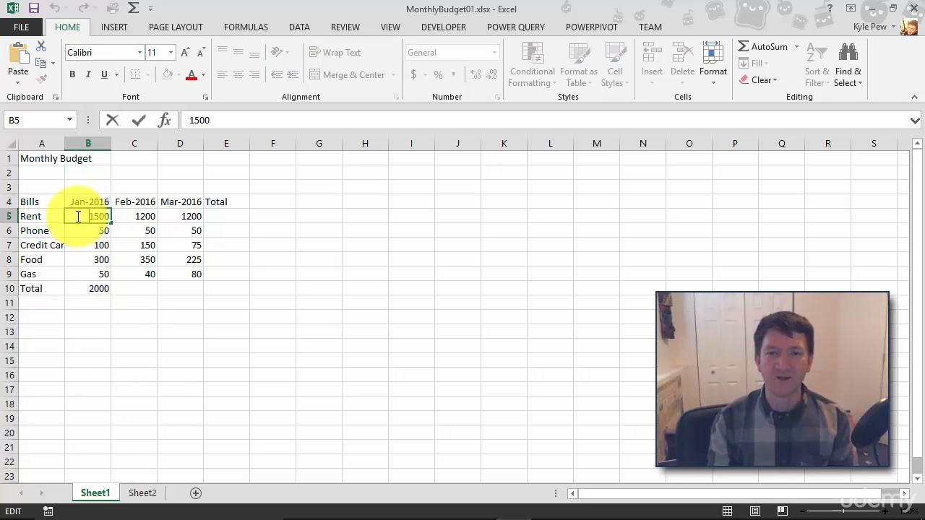
pyautogui.press('Left')
pyautogui.press('Left')
pyautogui.hotkey('shift', 'Left')
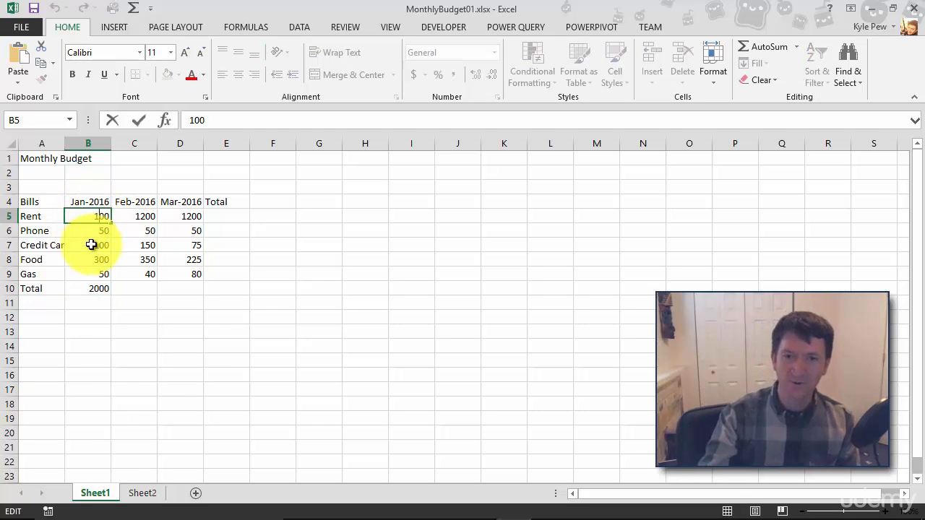
pyautogui.write('2')
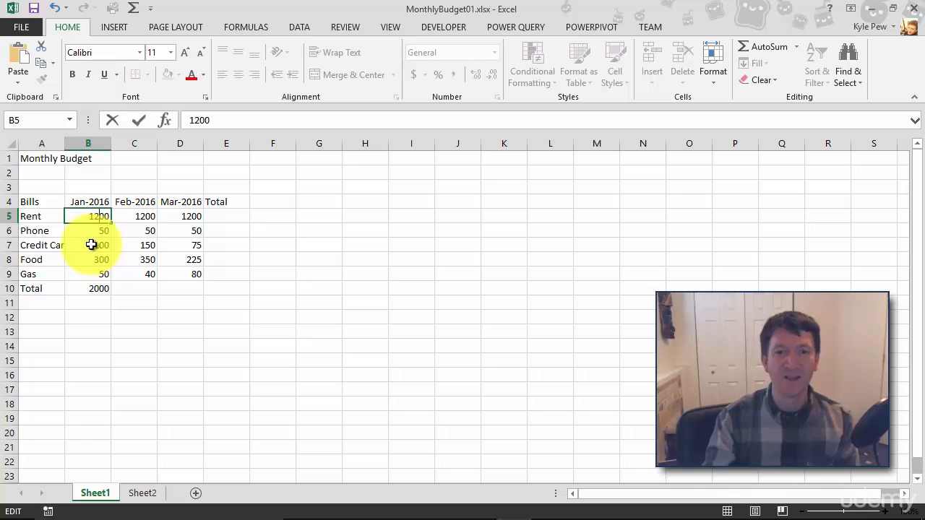
pyautogui.press('Return')
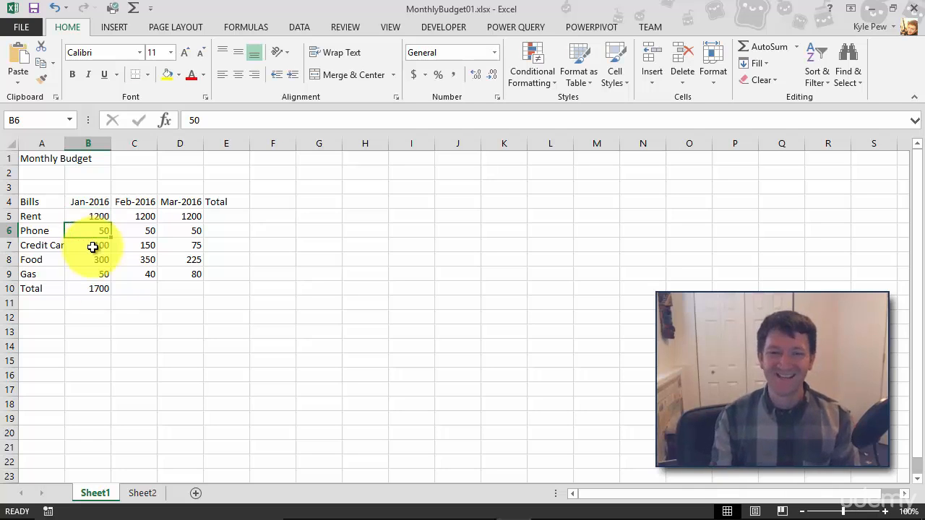
# Open the January Total formula in edit mode to examine its cell references
pyautogui.click(76, 289)
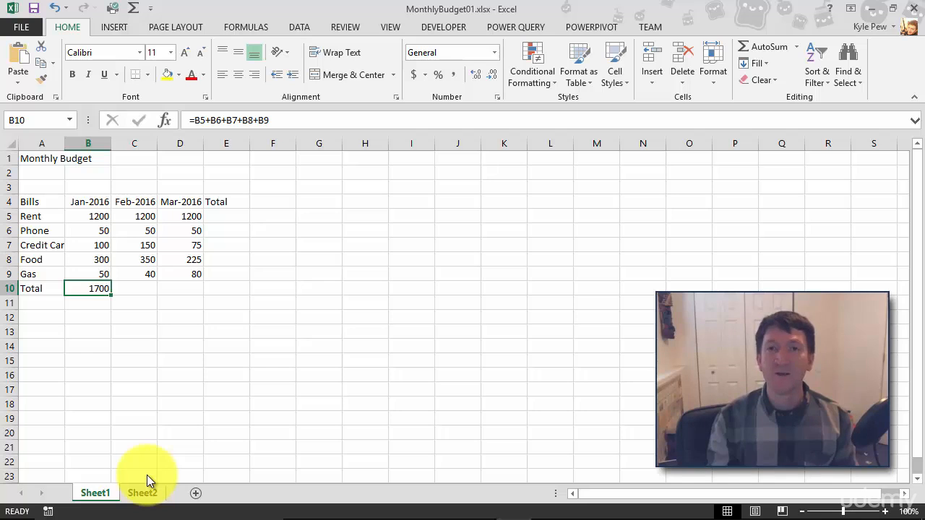
pyautogui.doubleClick(88, 289)
pyautogui.click(147, 290)
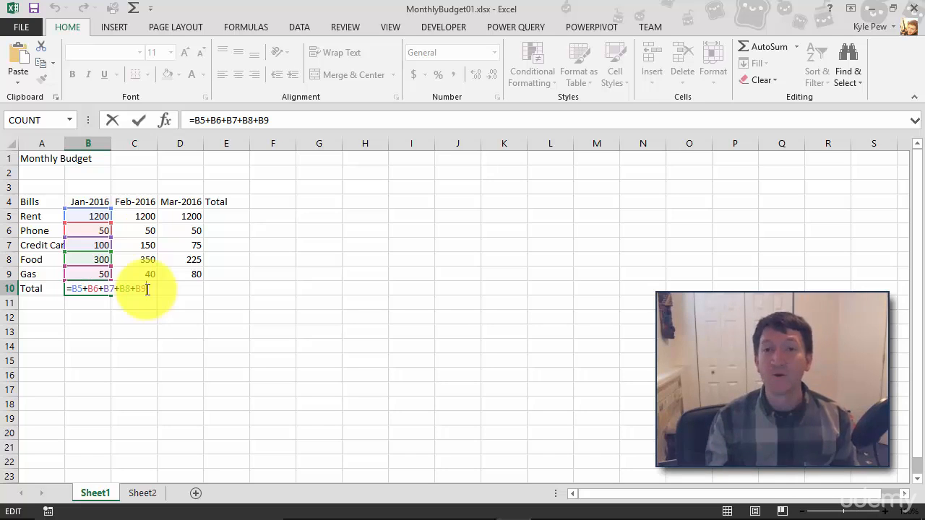
pyautogui.press('Return')
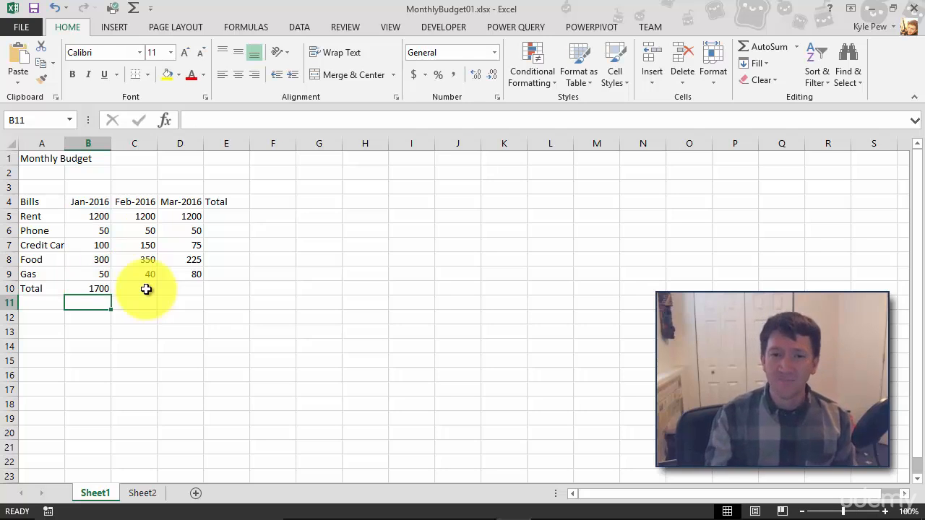